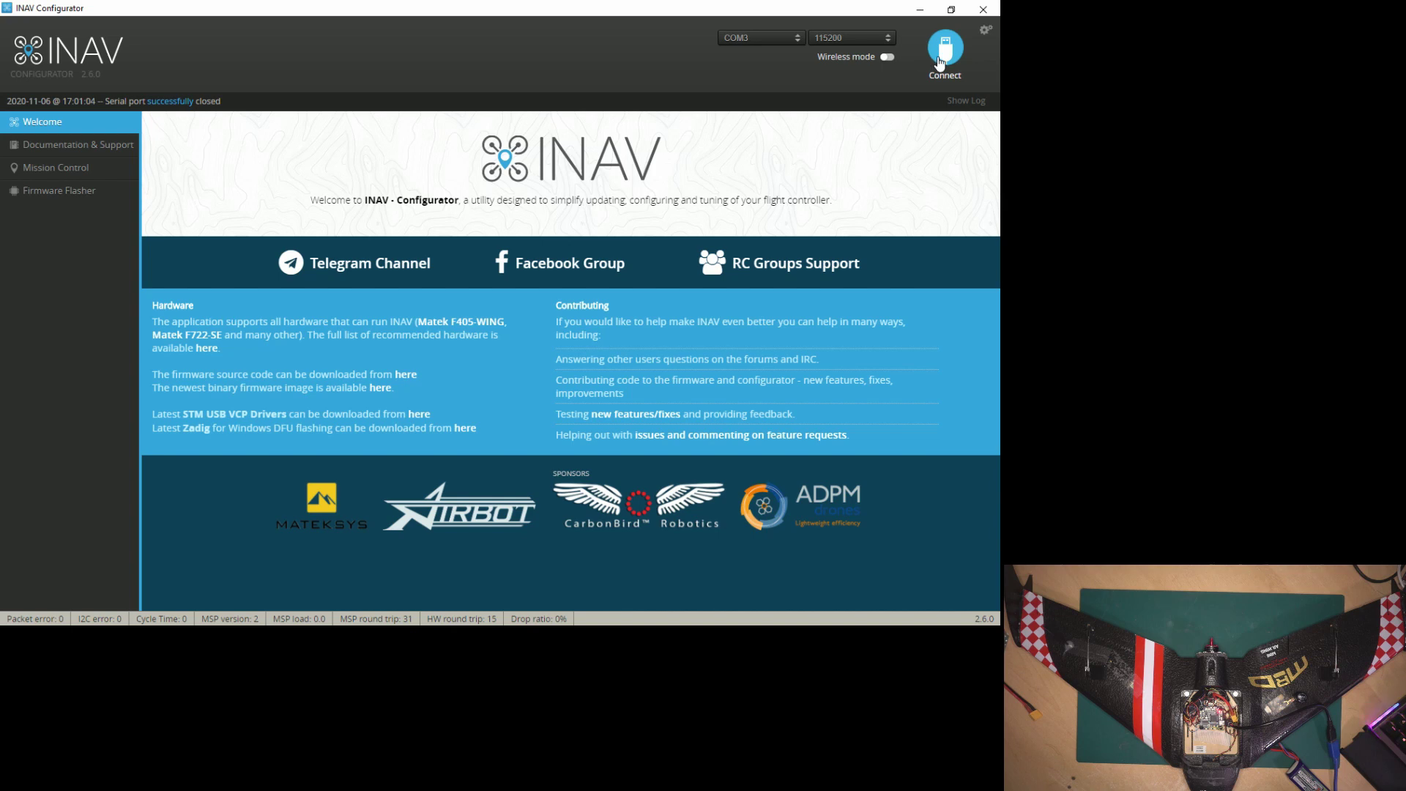
Connect to the flight controller and open the Outputs page showing ONESHOT125 at 1kHz
click(939, 64)
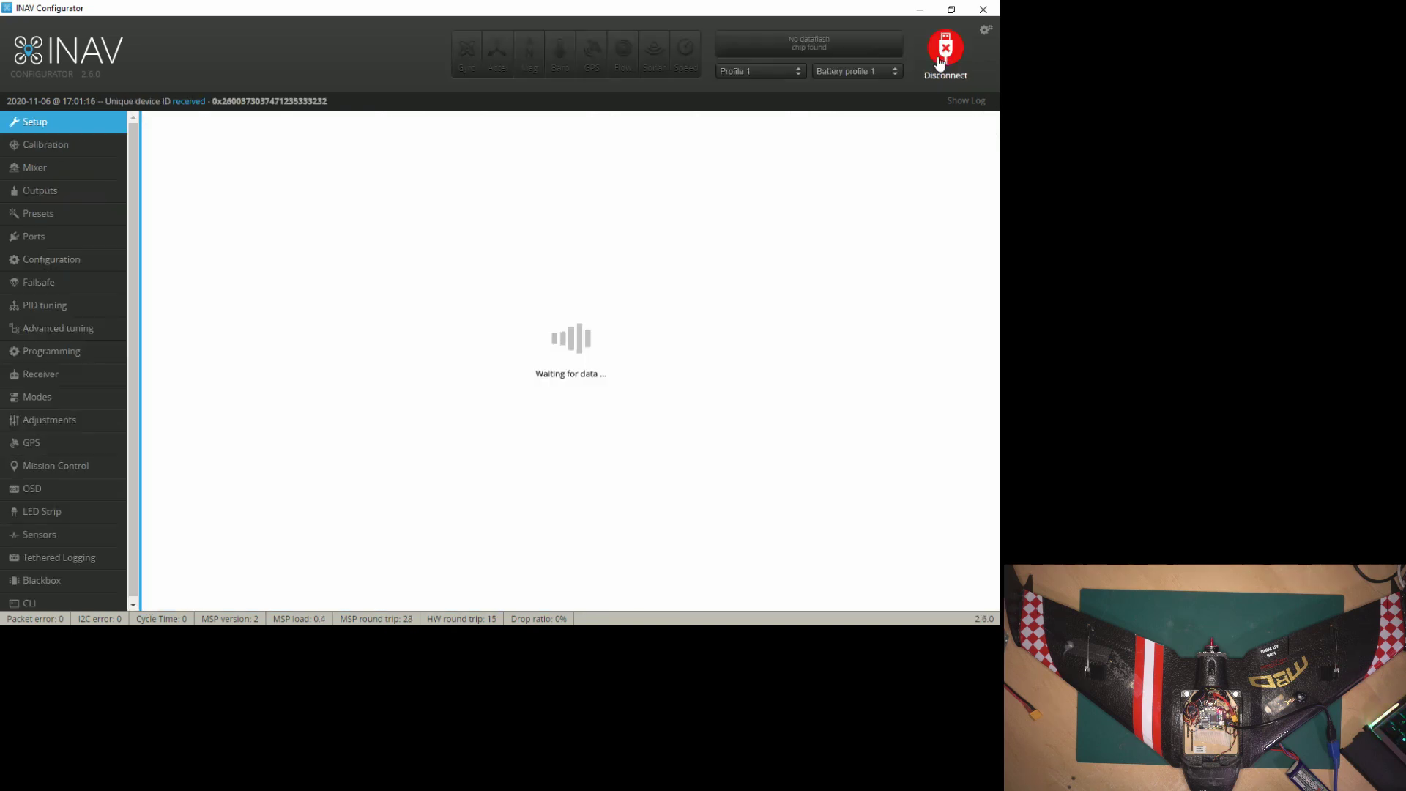
click(60, 199)
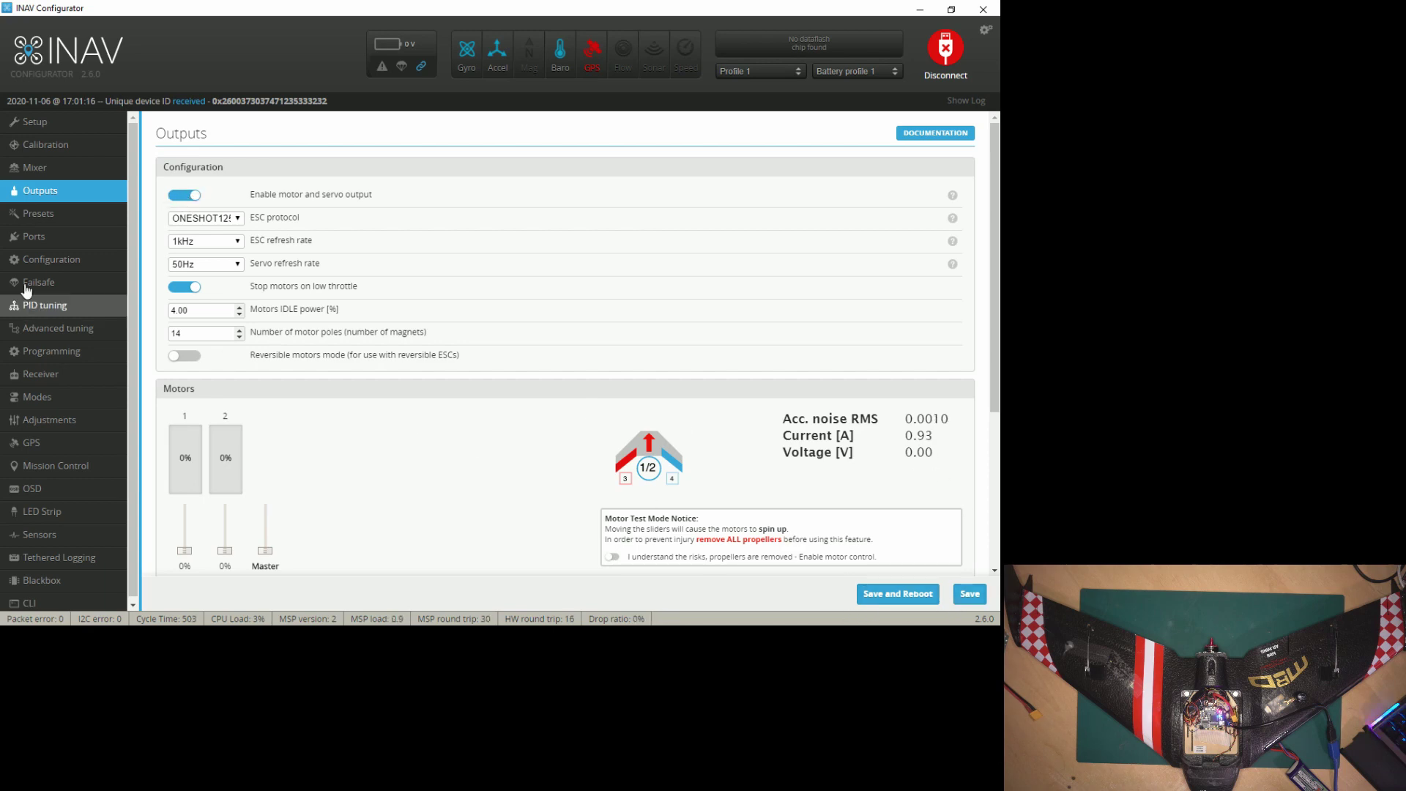
Load and apply the Flying Wing mixer preset, then save and reboot the board
click(47, 170)
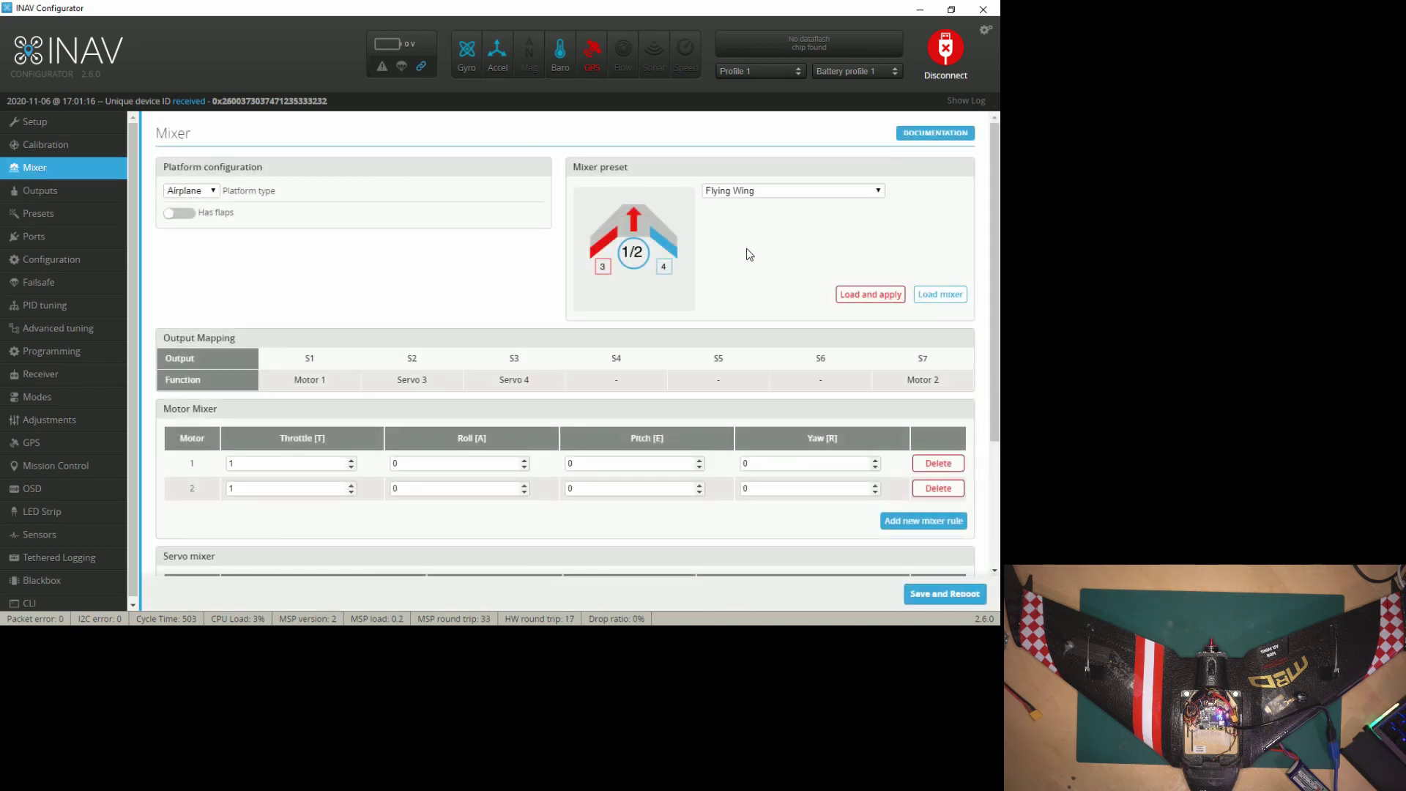
click(767, 192)
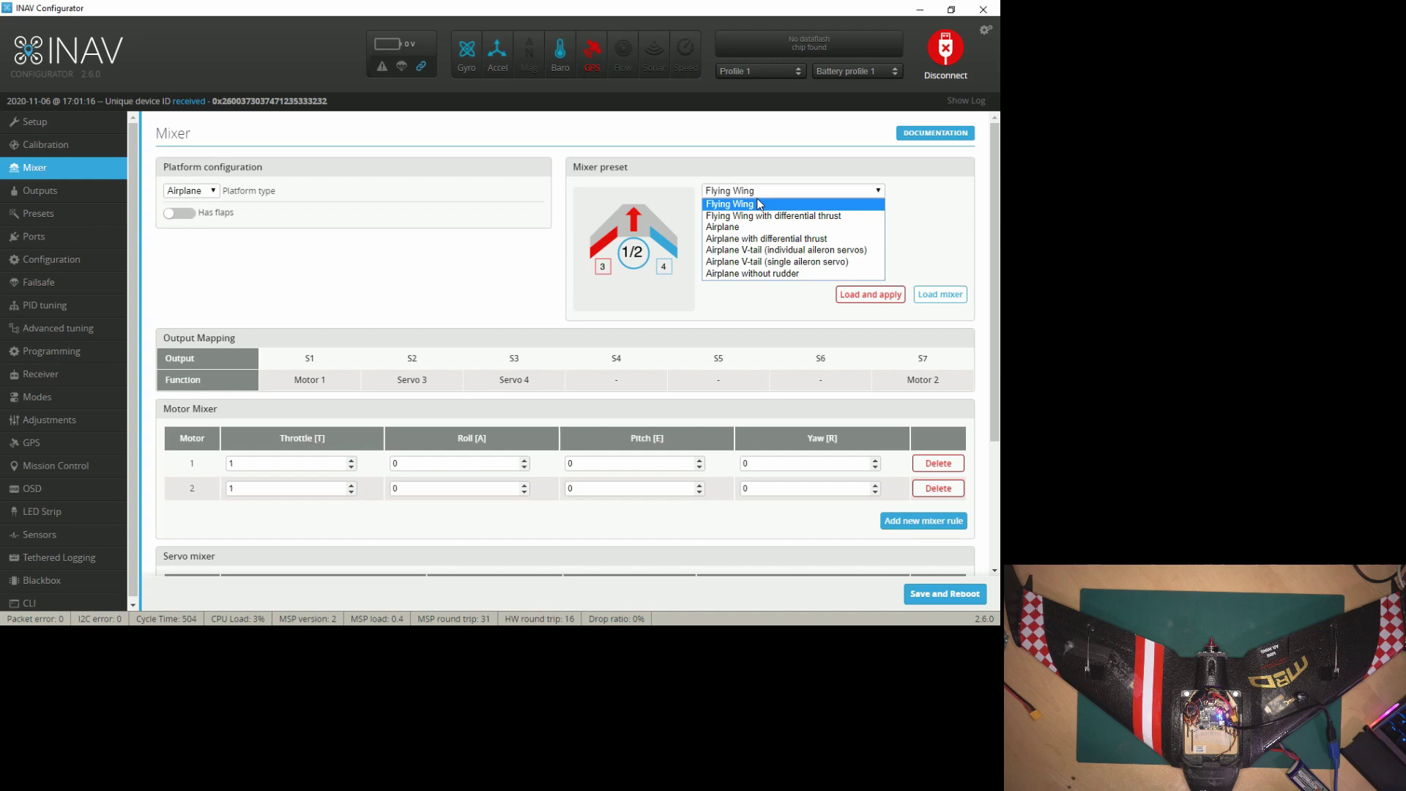
click(759, 205)
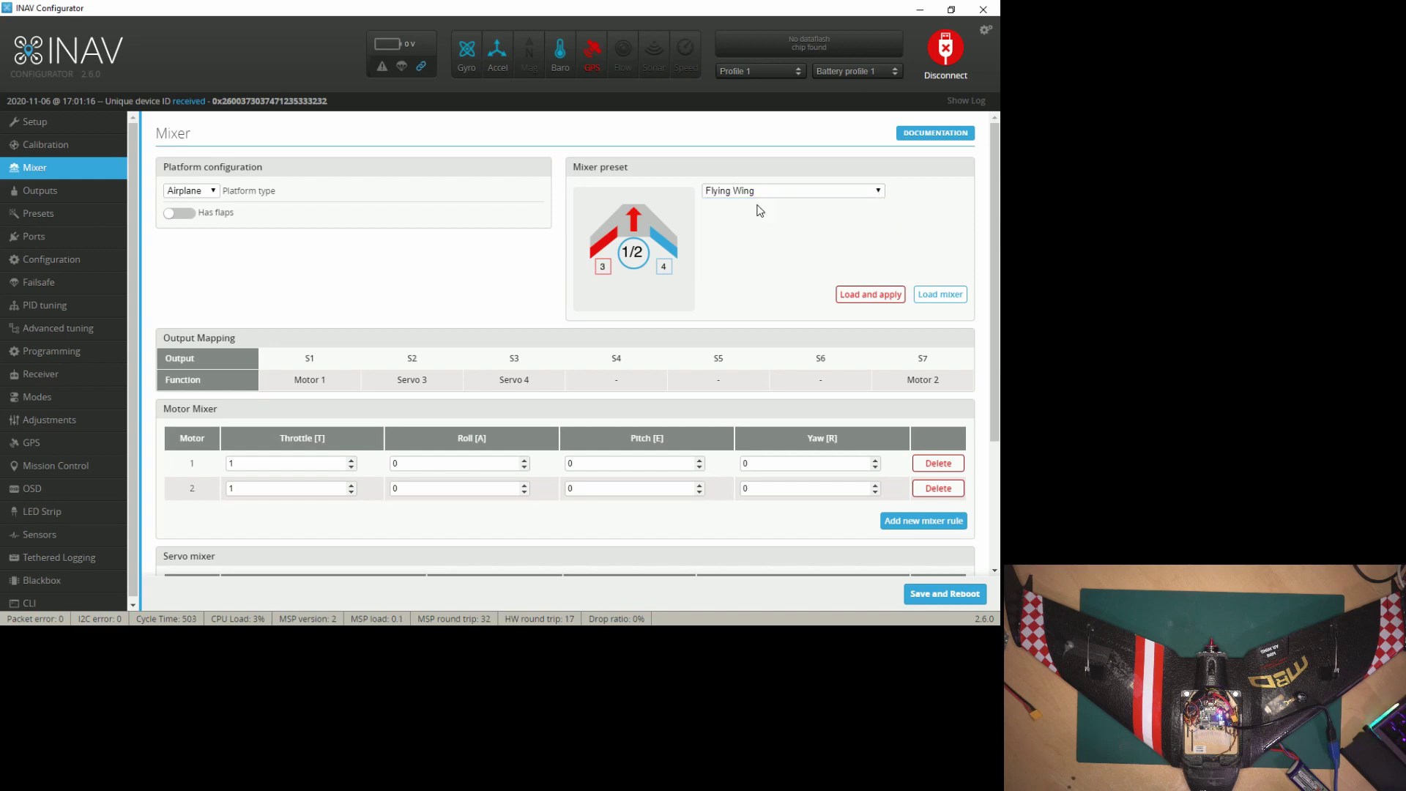
click(871, 296)
click(610, 413)
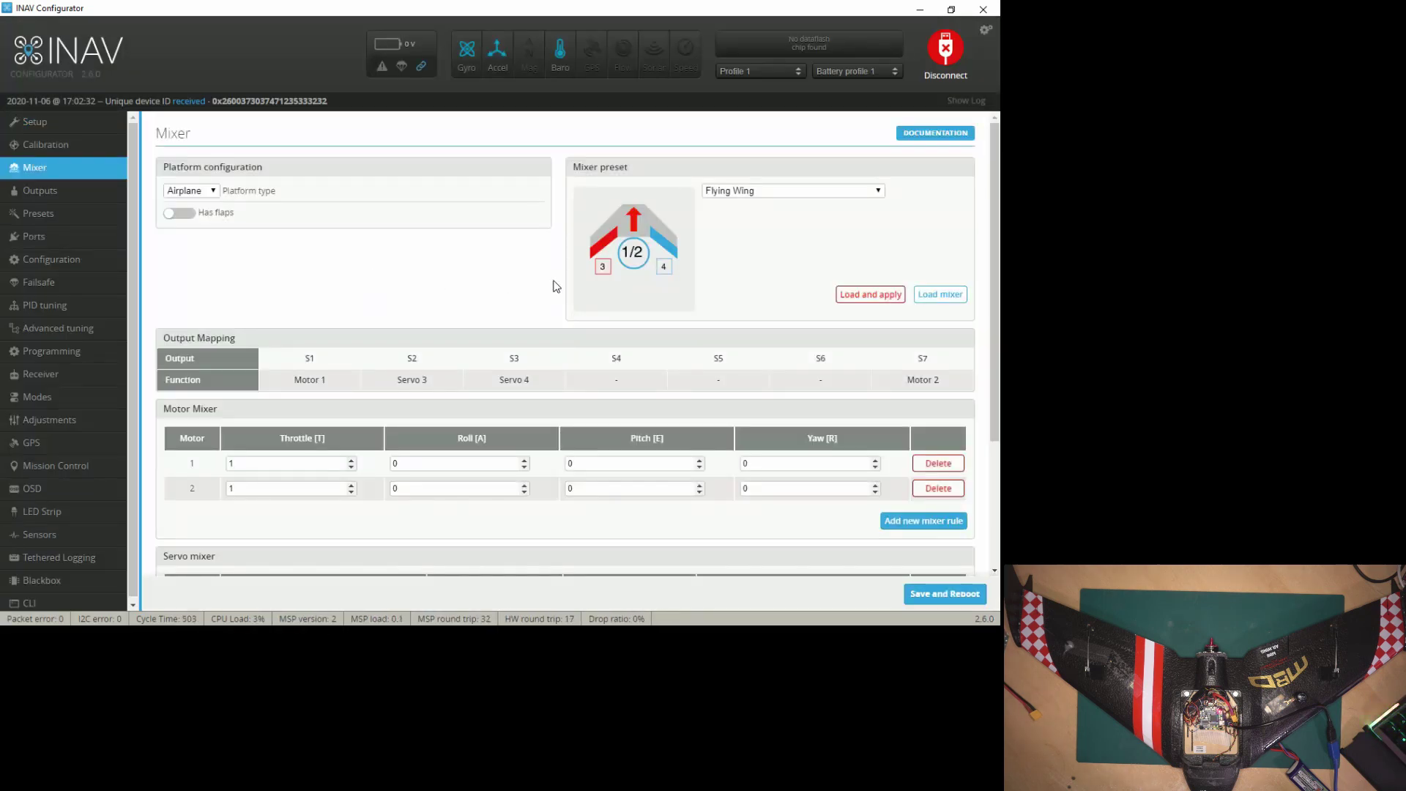
Add a minus sign to servo 4's Stabilized Roll weight so it reads -50
scroll(542, 240, down, 3)
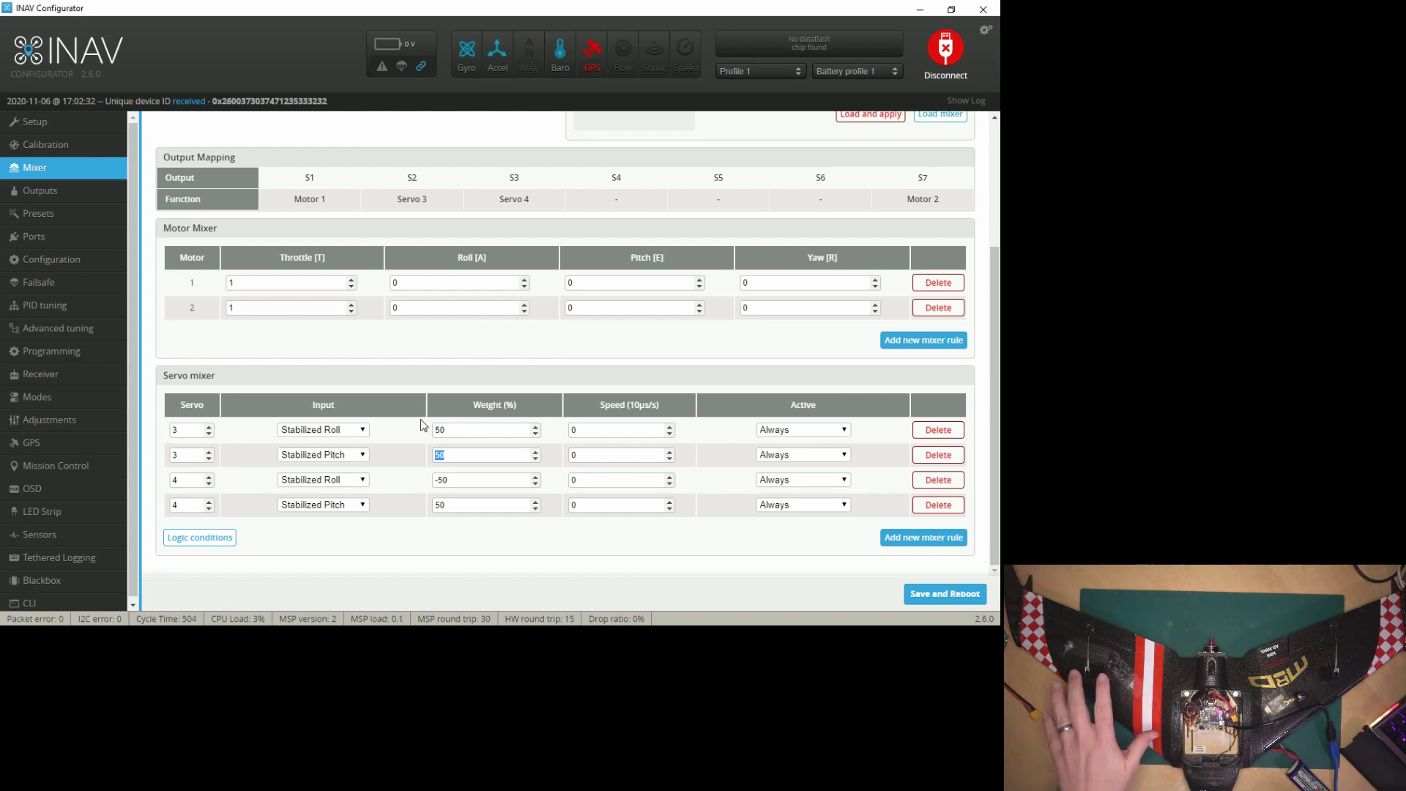
double_click(438, 429)
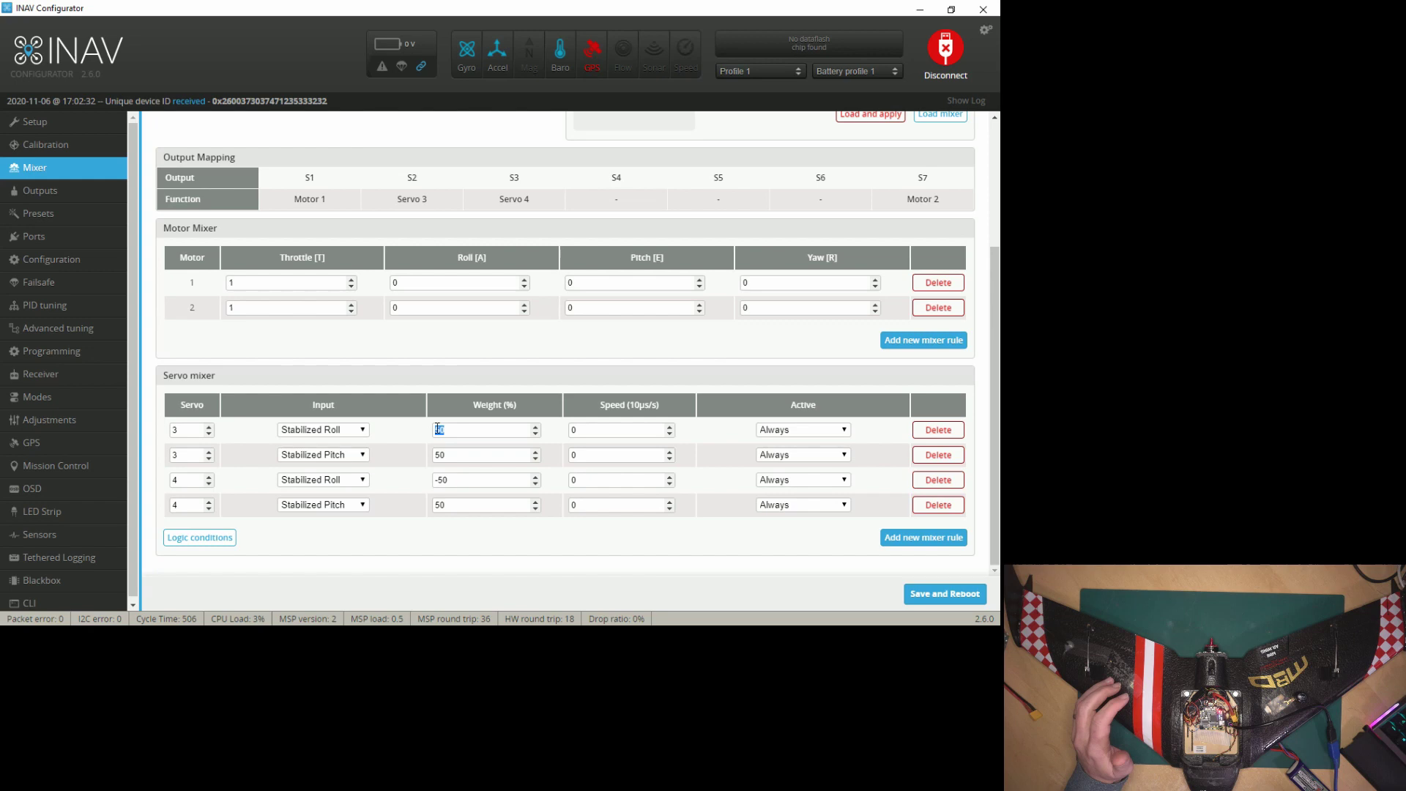
double_click(438, 455)
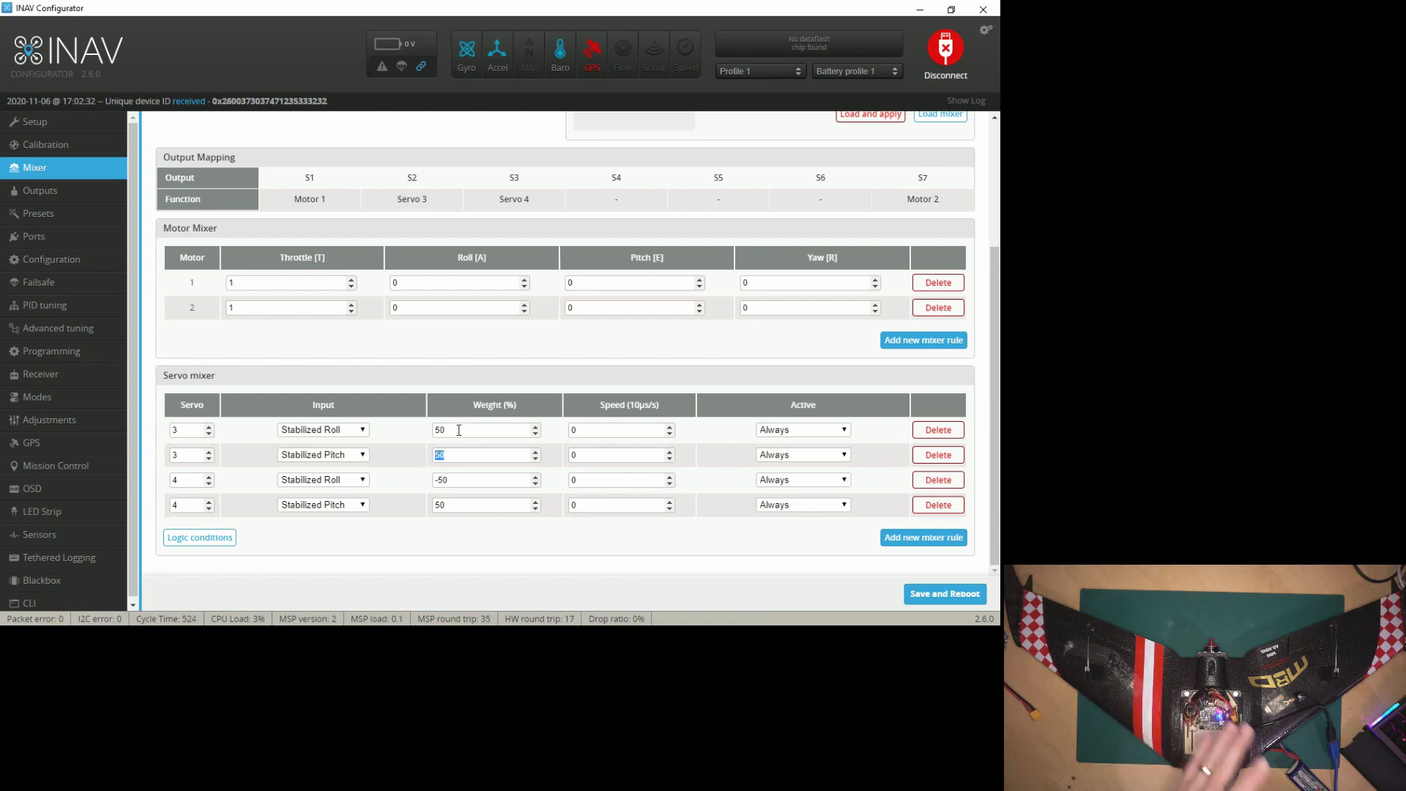
click(452, 430)
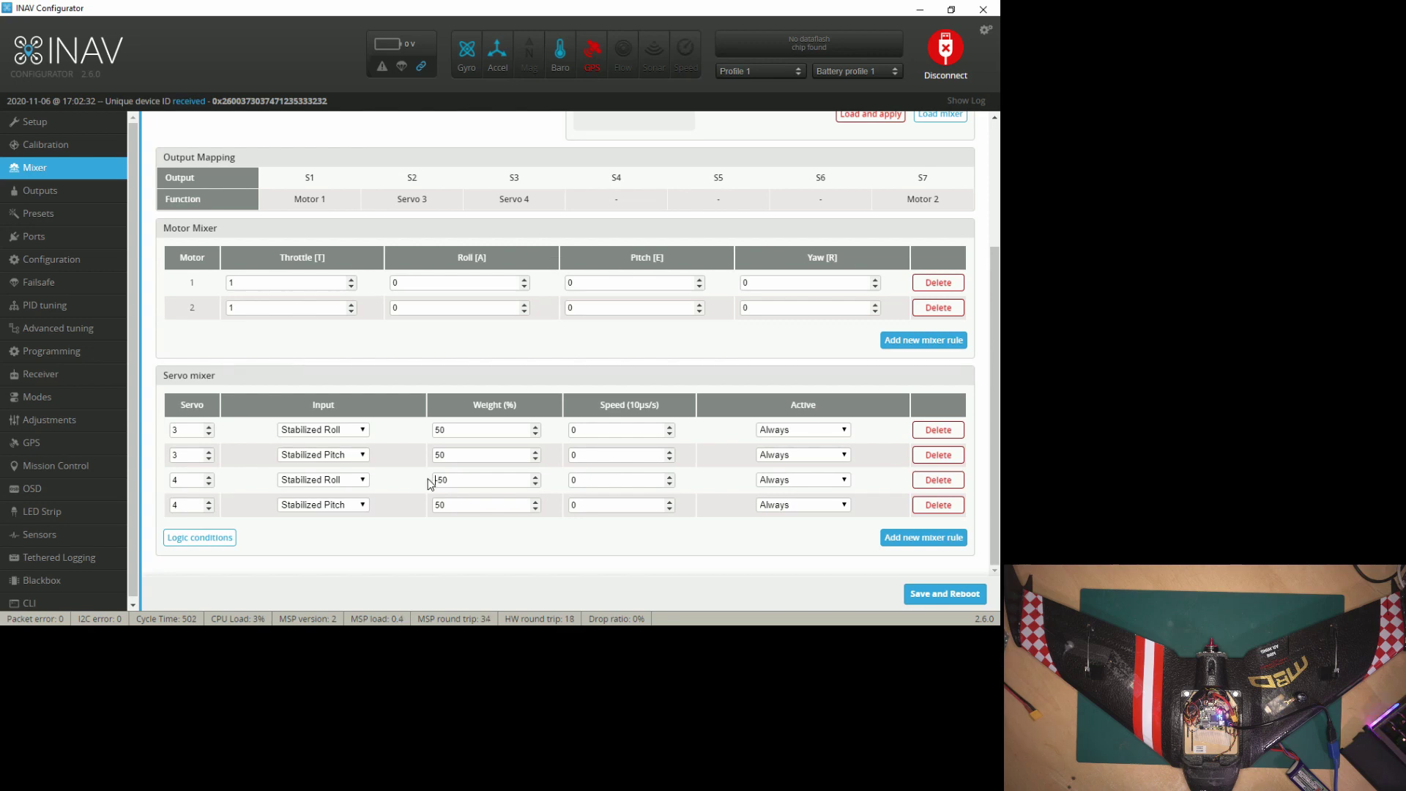
text(-)
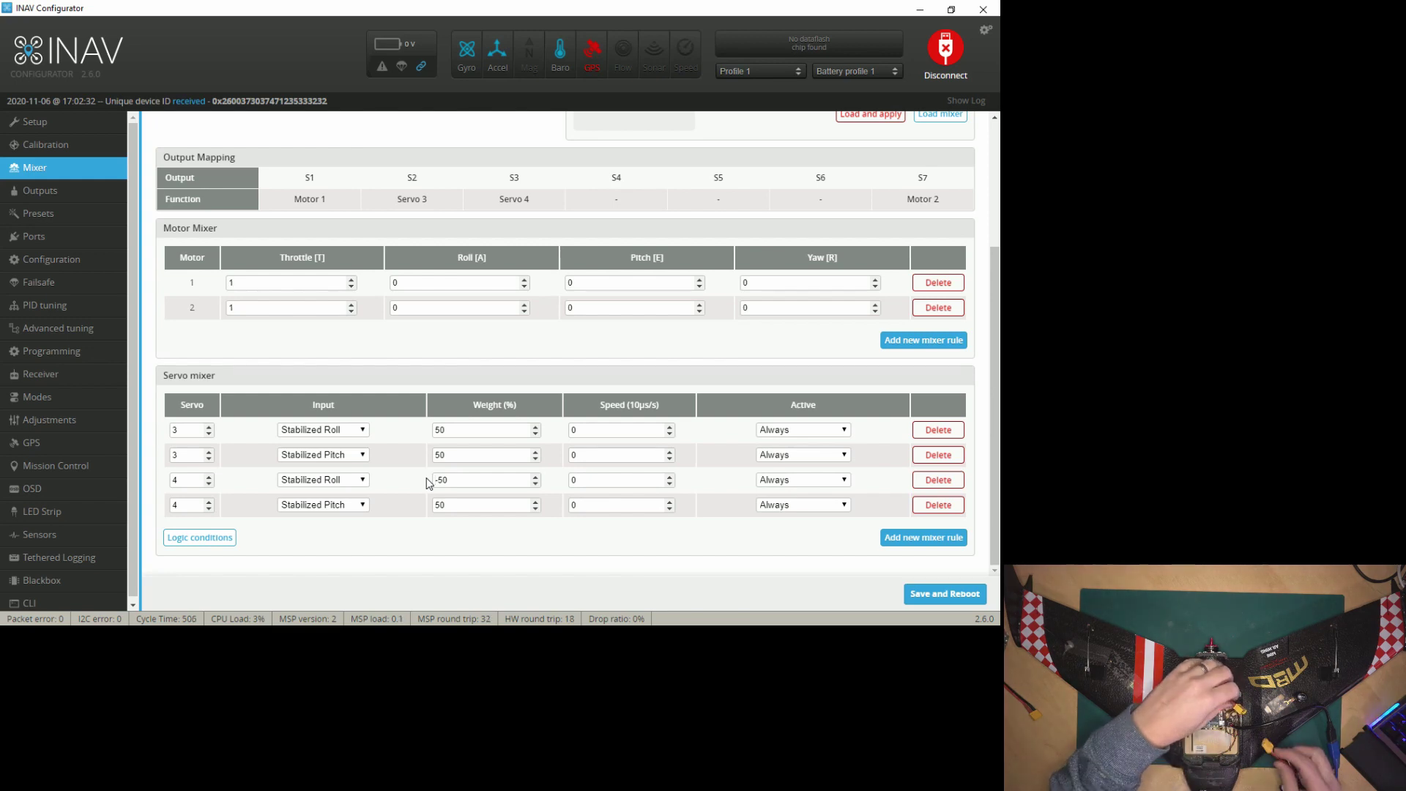
text(-)
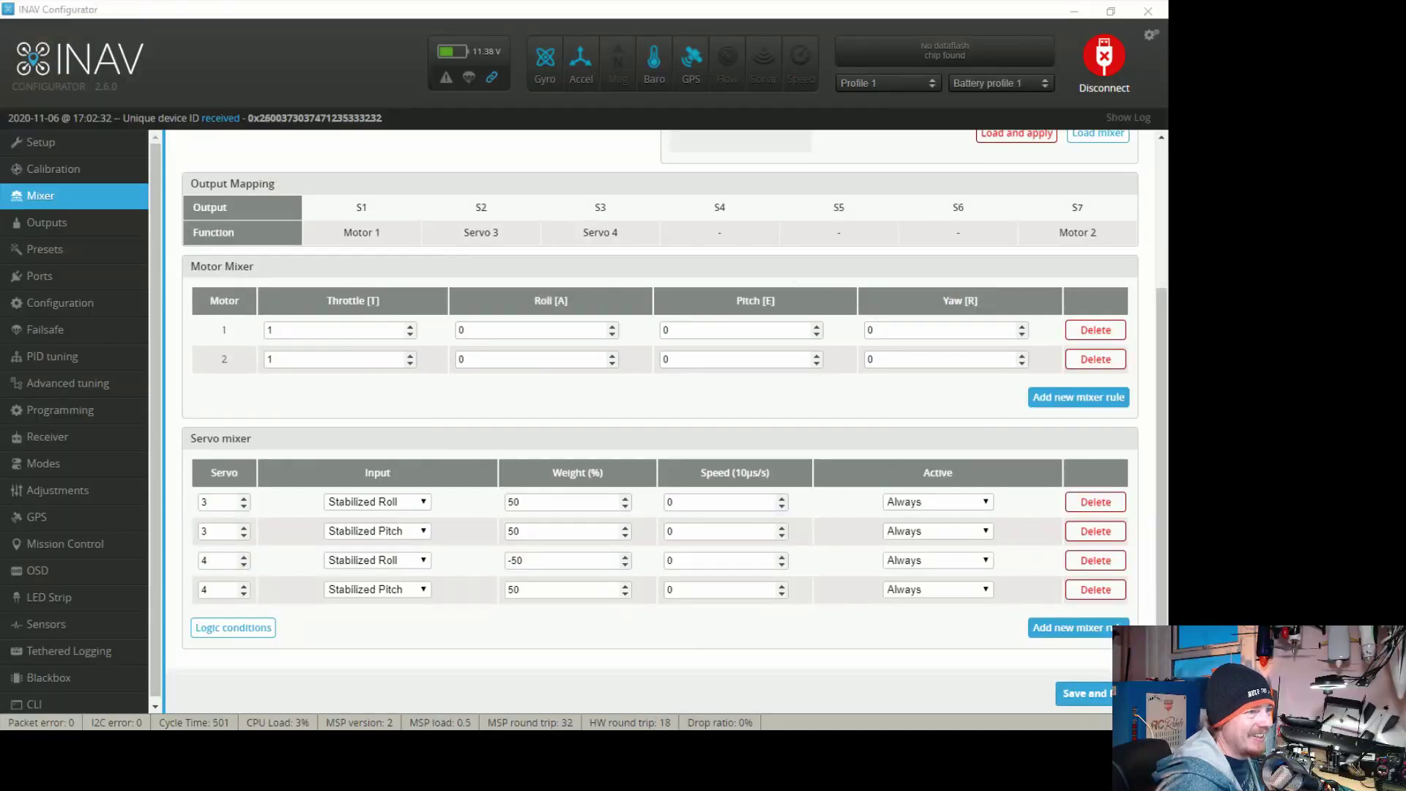
Enable Reverse for Servo 3 on the Outputs page and save the servo settings
click(57, 234)
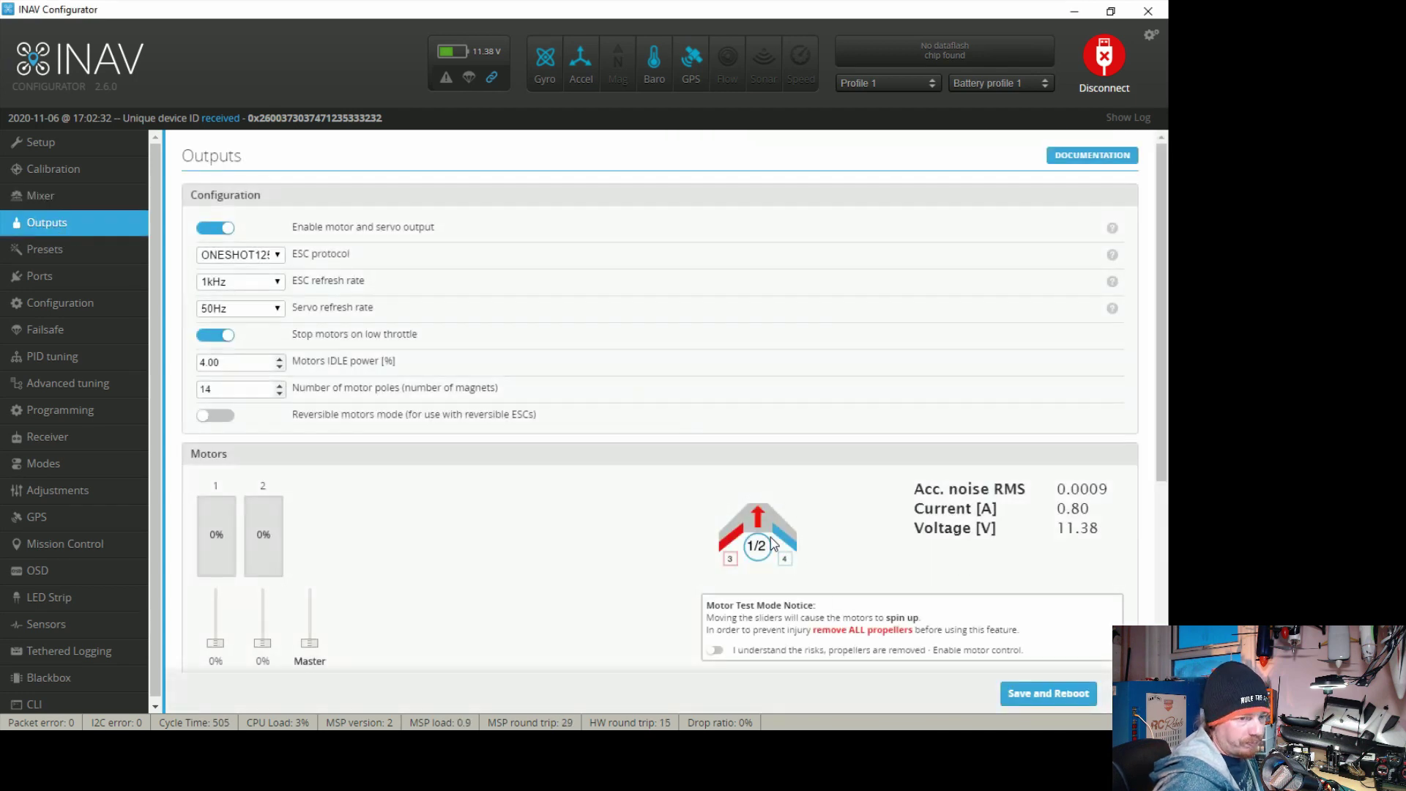
scroll(681, 473, down, 4)
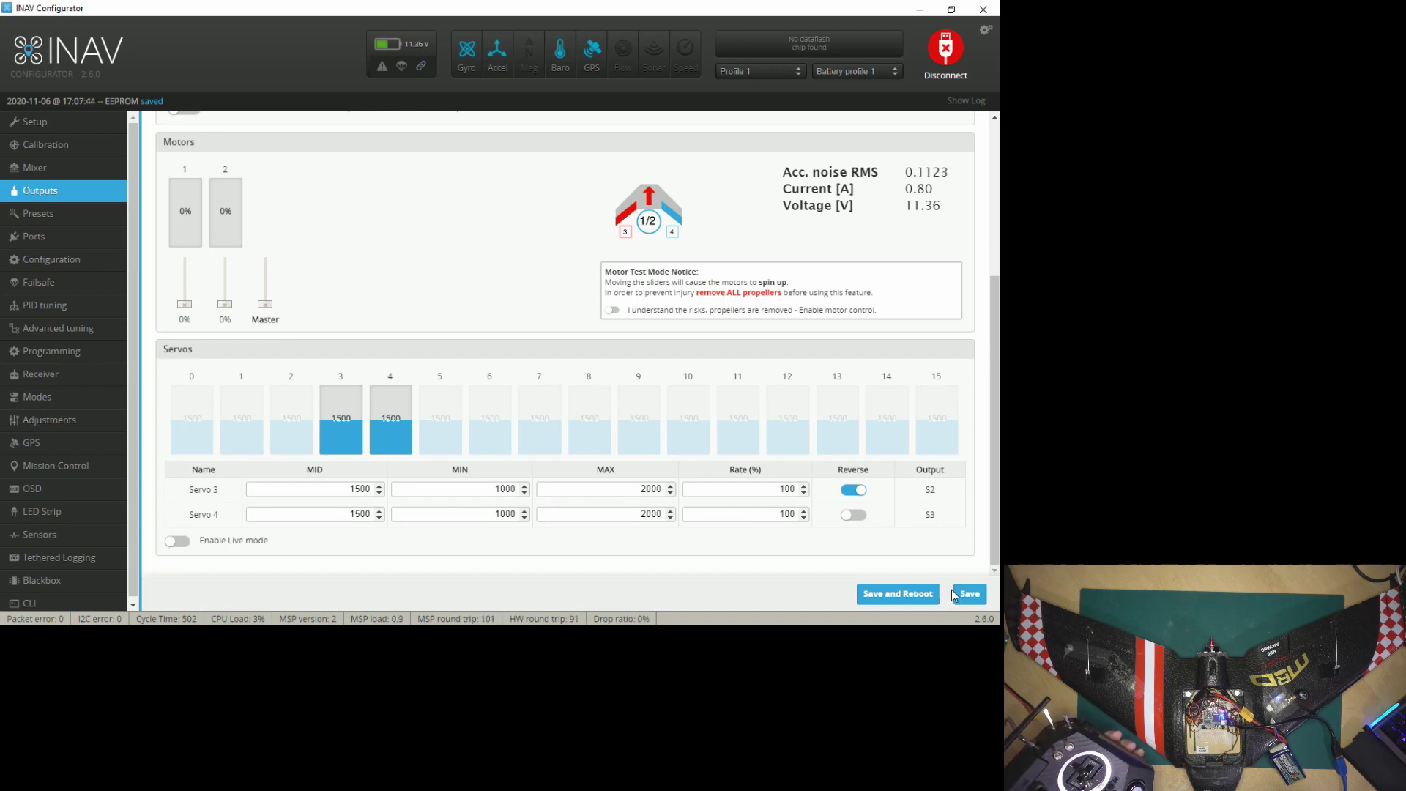
click(970, 594)
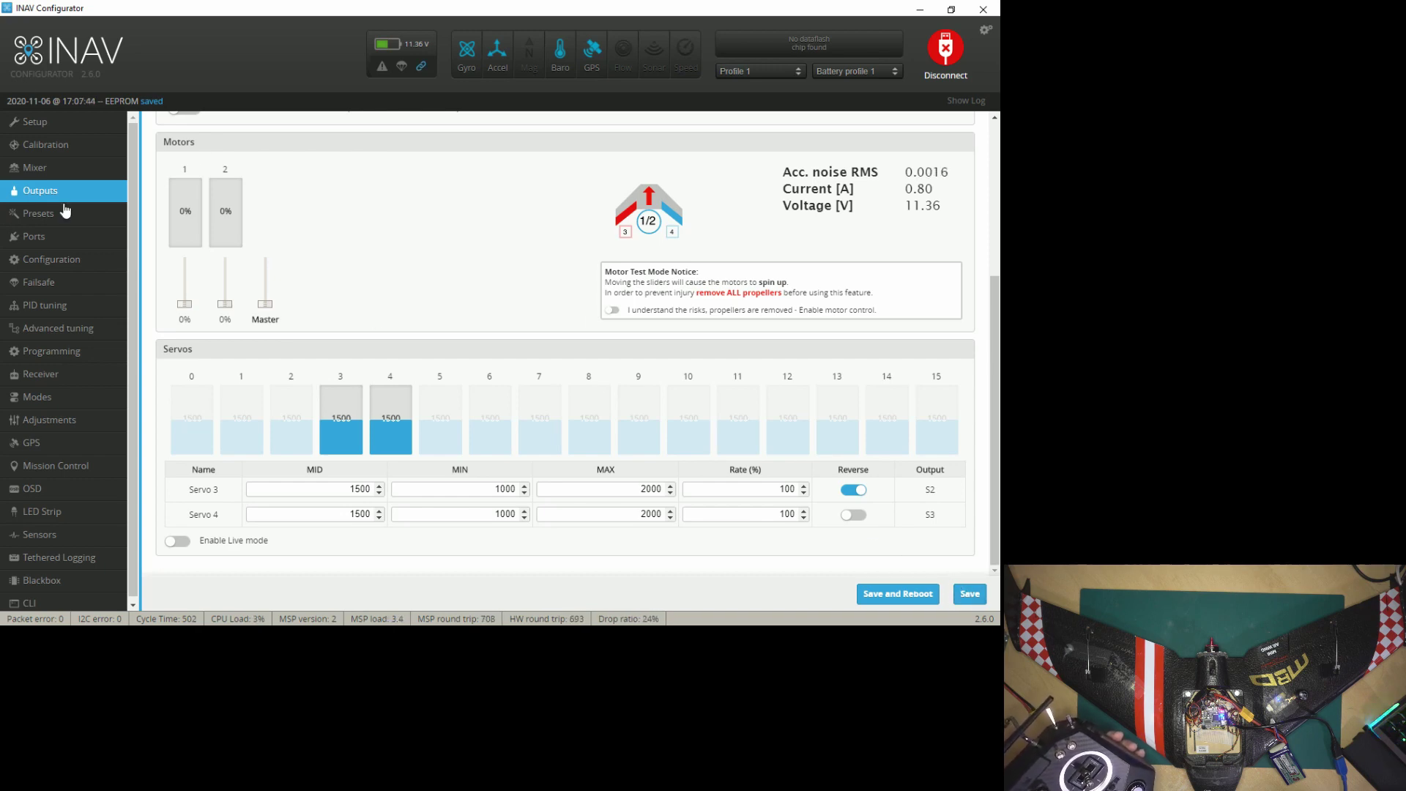
click(55, 168)
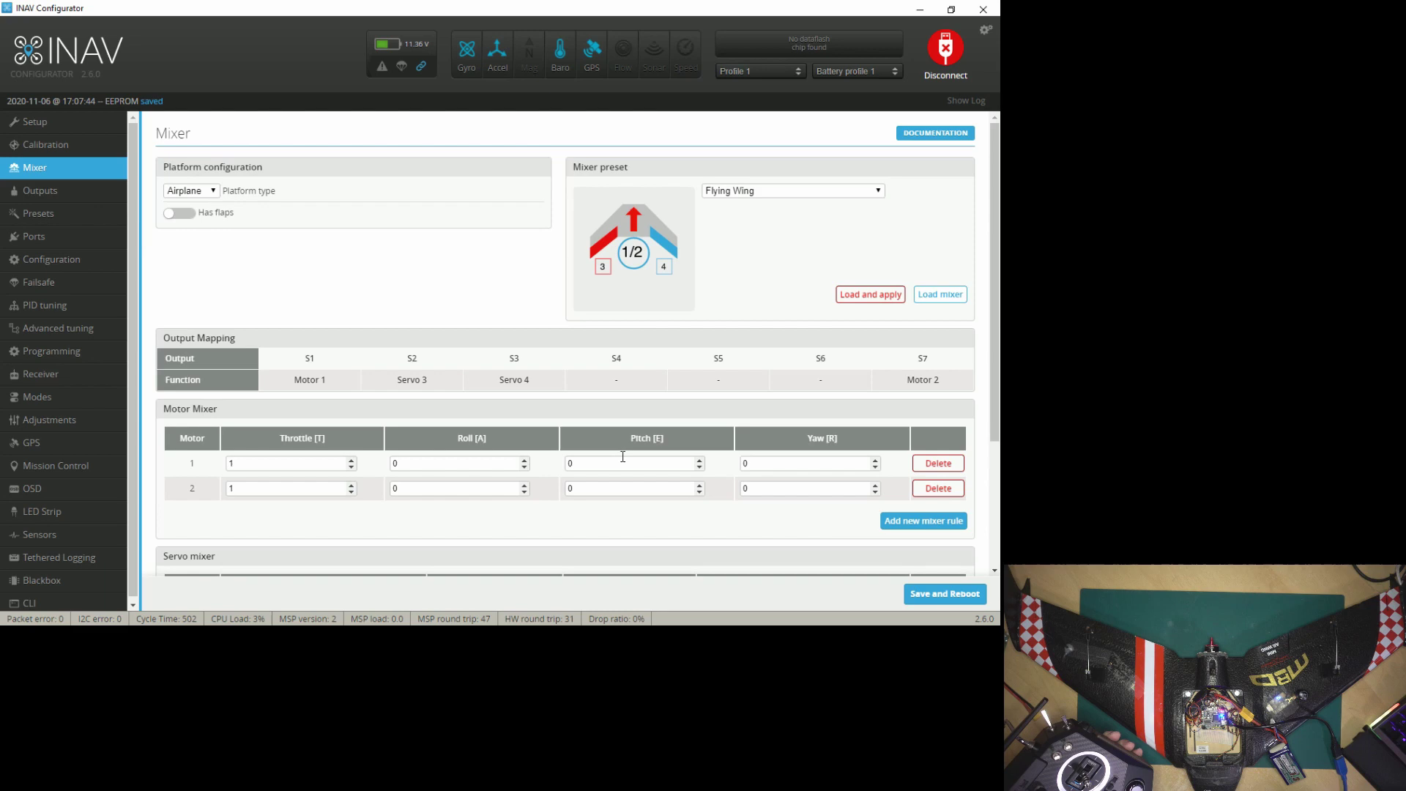
Check the servo mixer weights, with servo 3 roll at -50, then return to Outputs
scroll(455, 364, down, 3)
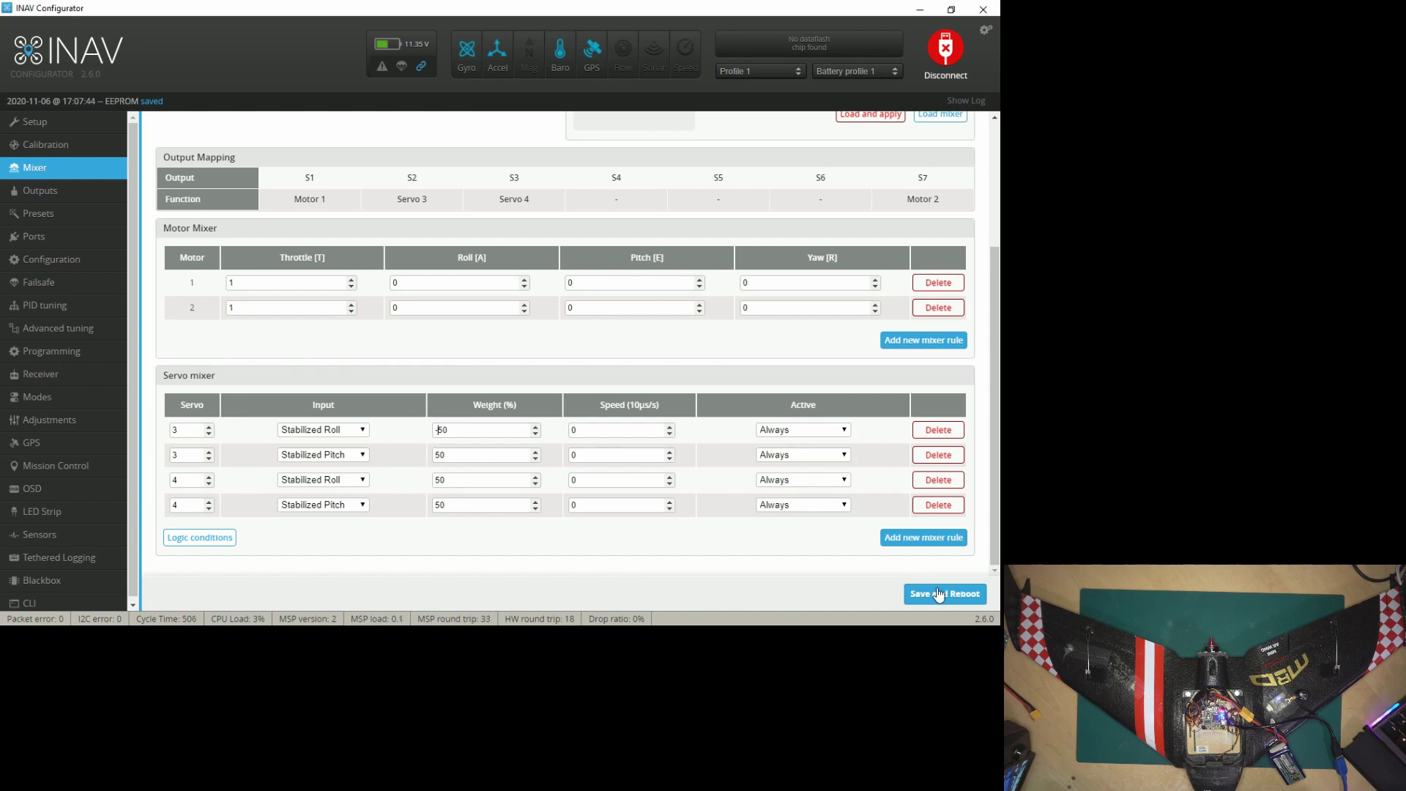
click(76, 194)
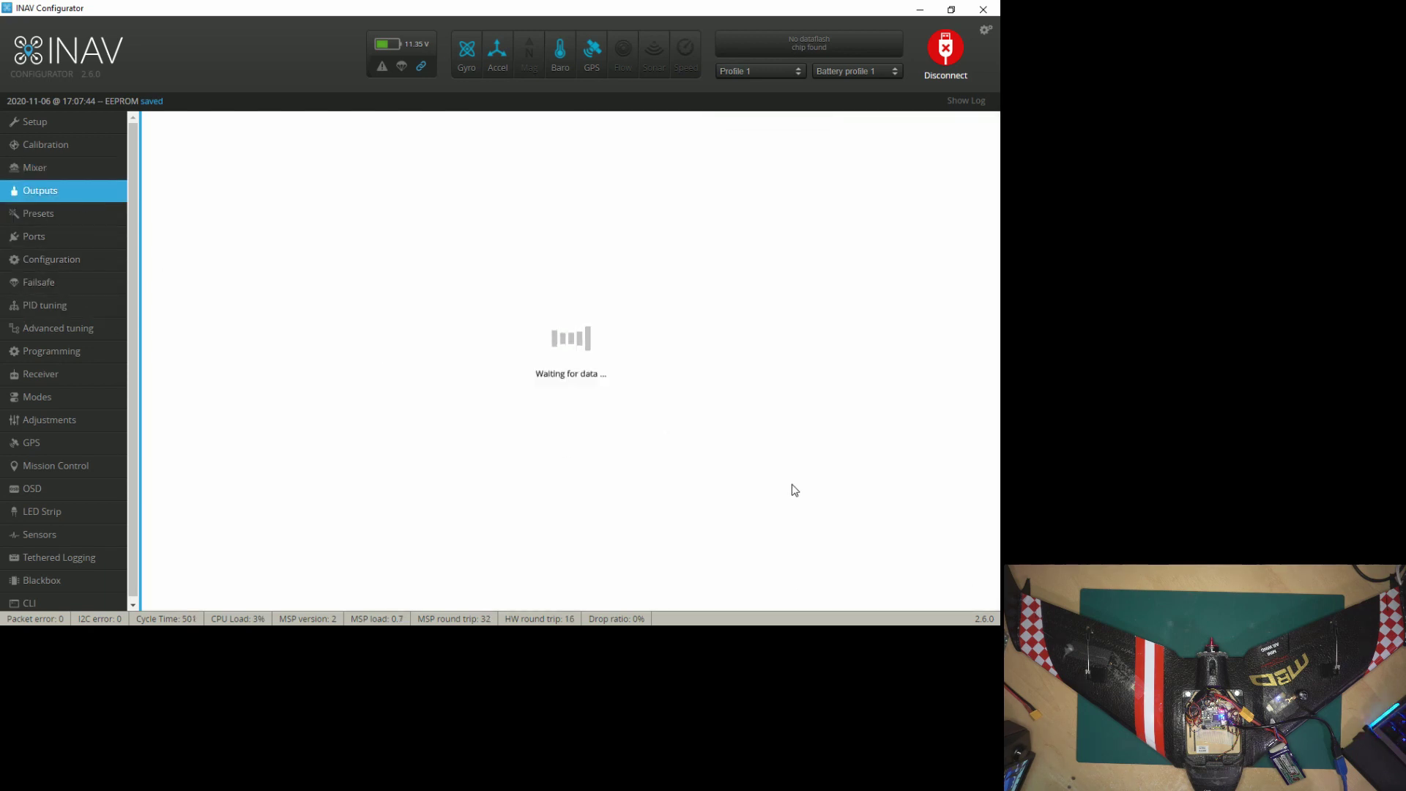
scroll(788, 502, down, 3)
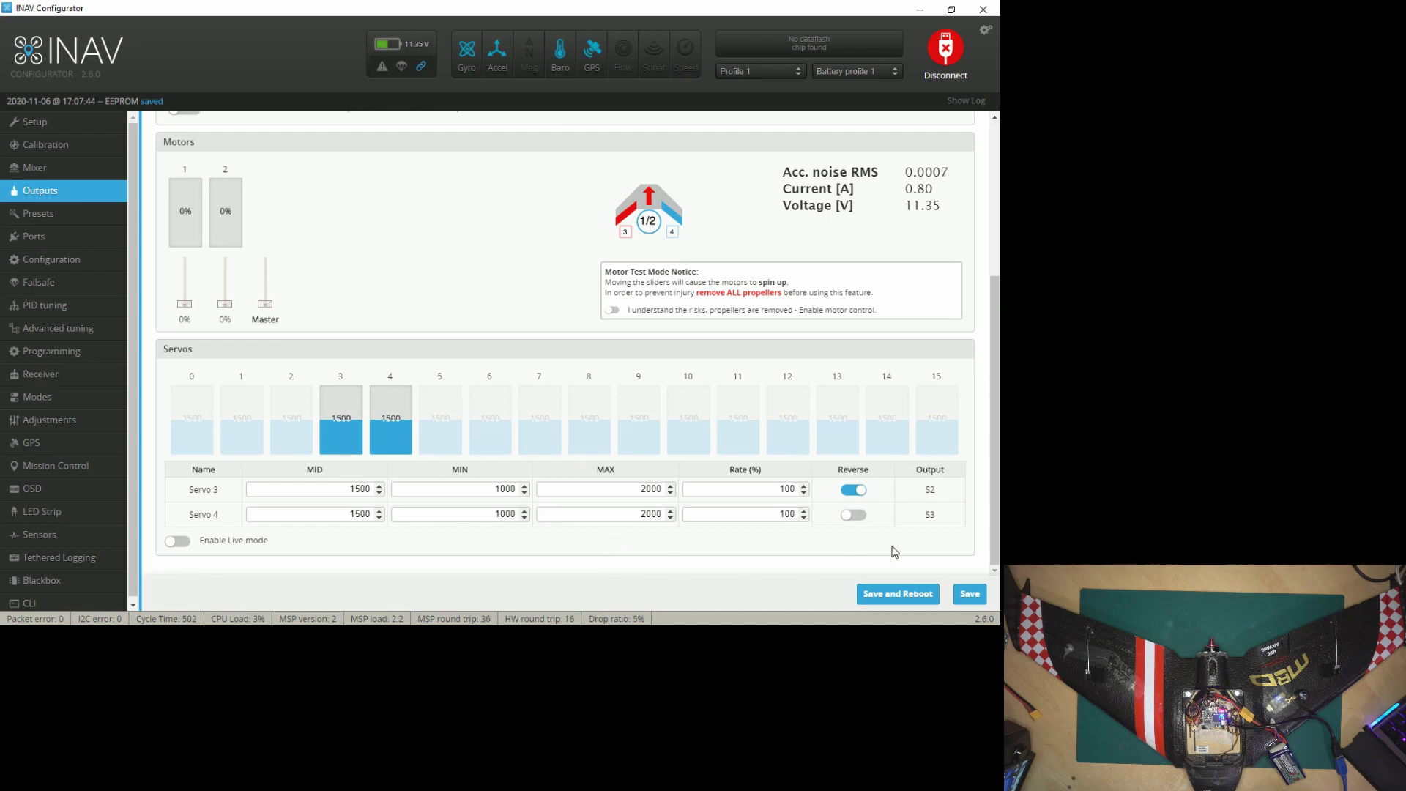
click(860, 491)
click(862, 515)
click(854, 515)
click(852, 490)
Go to the Mixer page and scroll down to the servo mixer weights
click(55, 169)
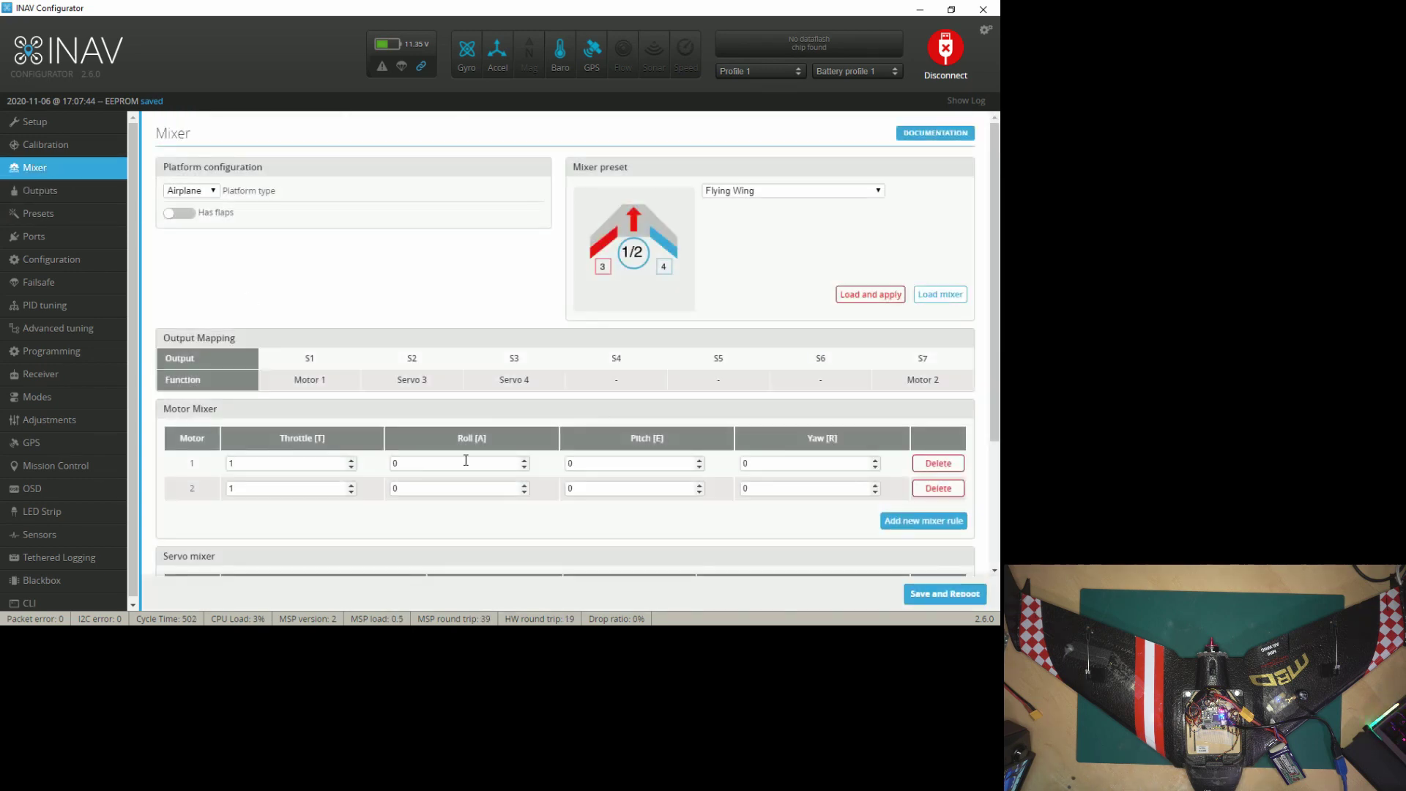
scroll(436, 504, down, 3)
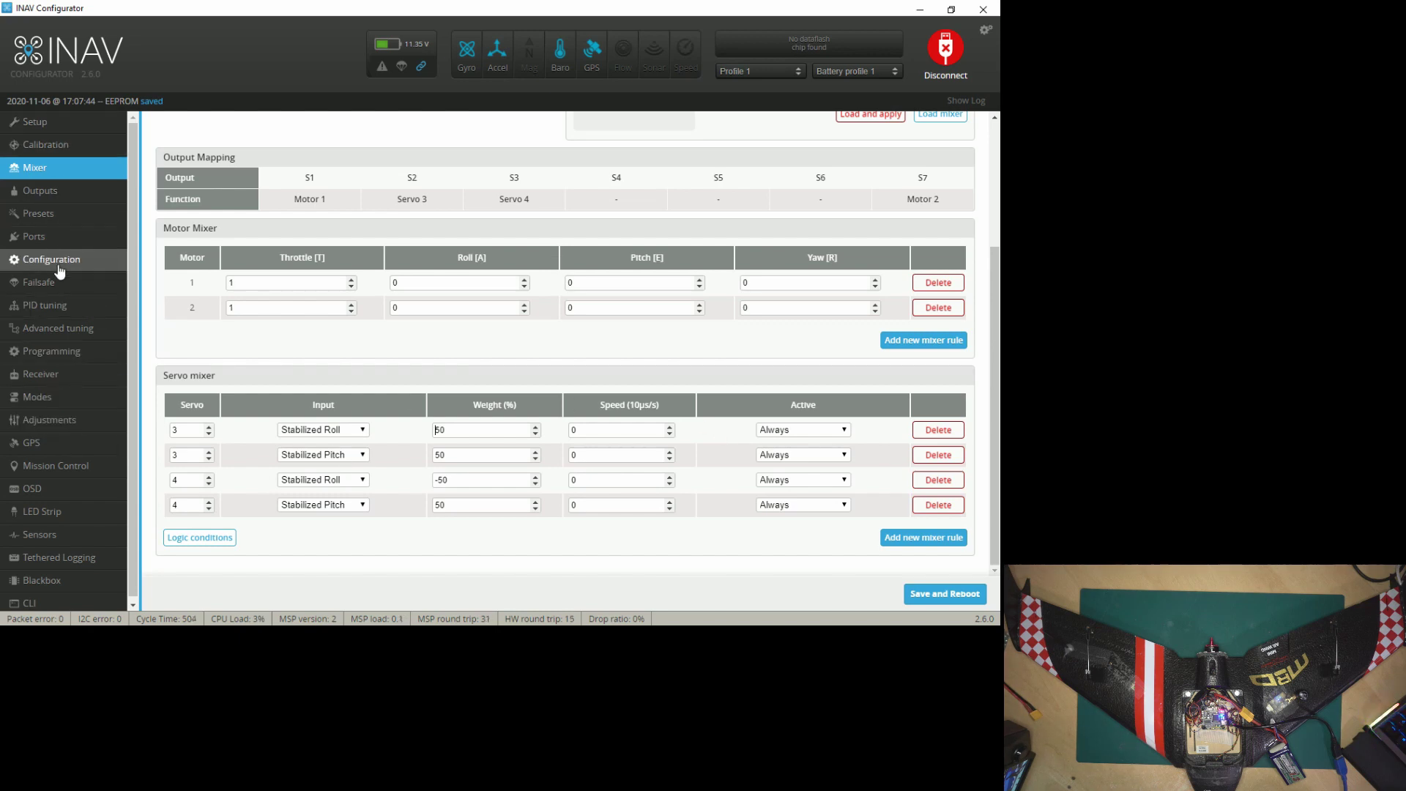
On the Setup page, reset the Z axis so the 3D model faces forward
click(64, 151)
click(63, 119)
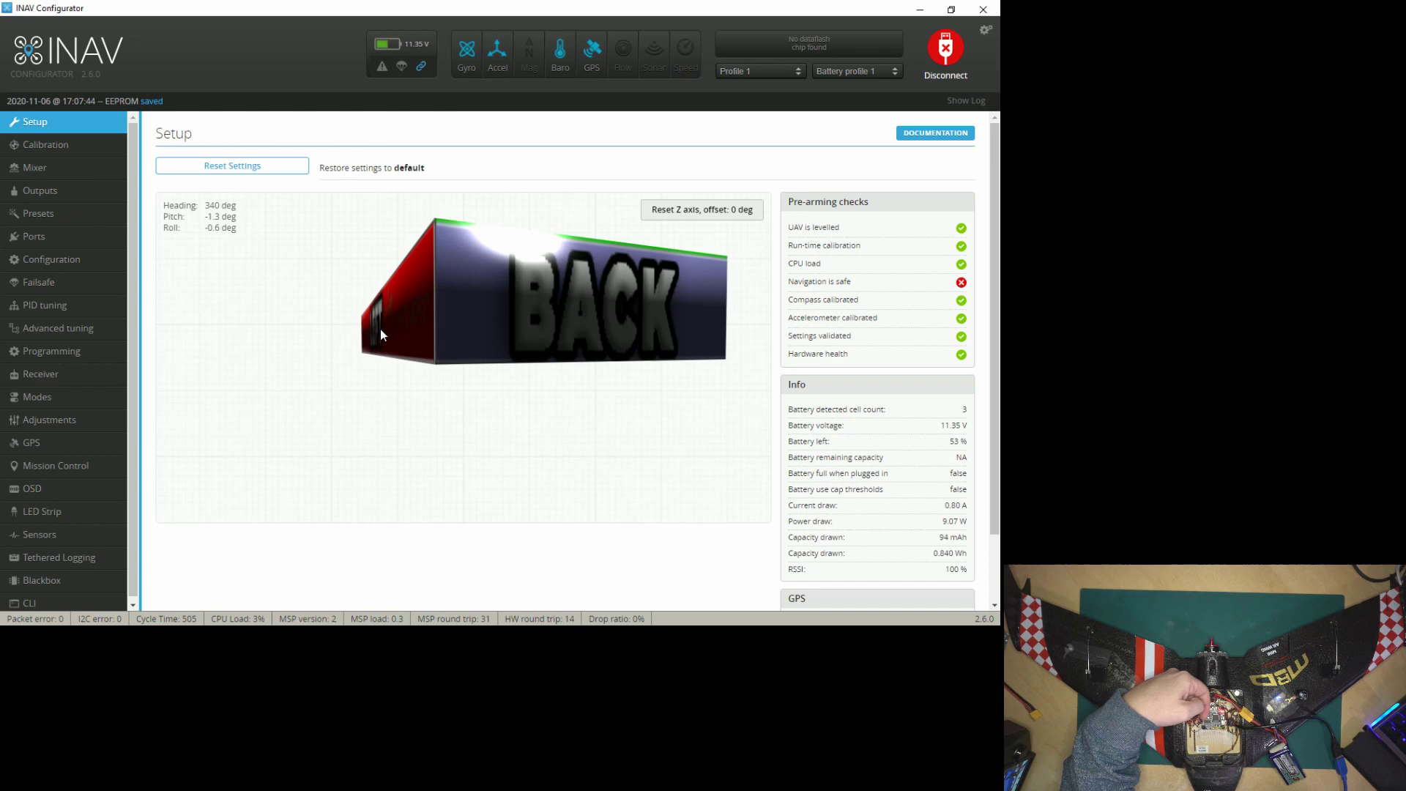
click(678, 211)
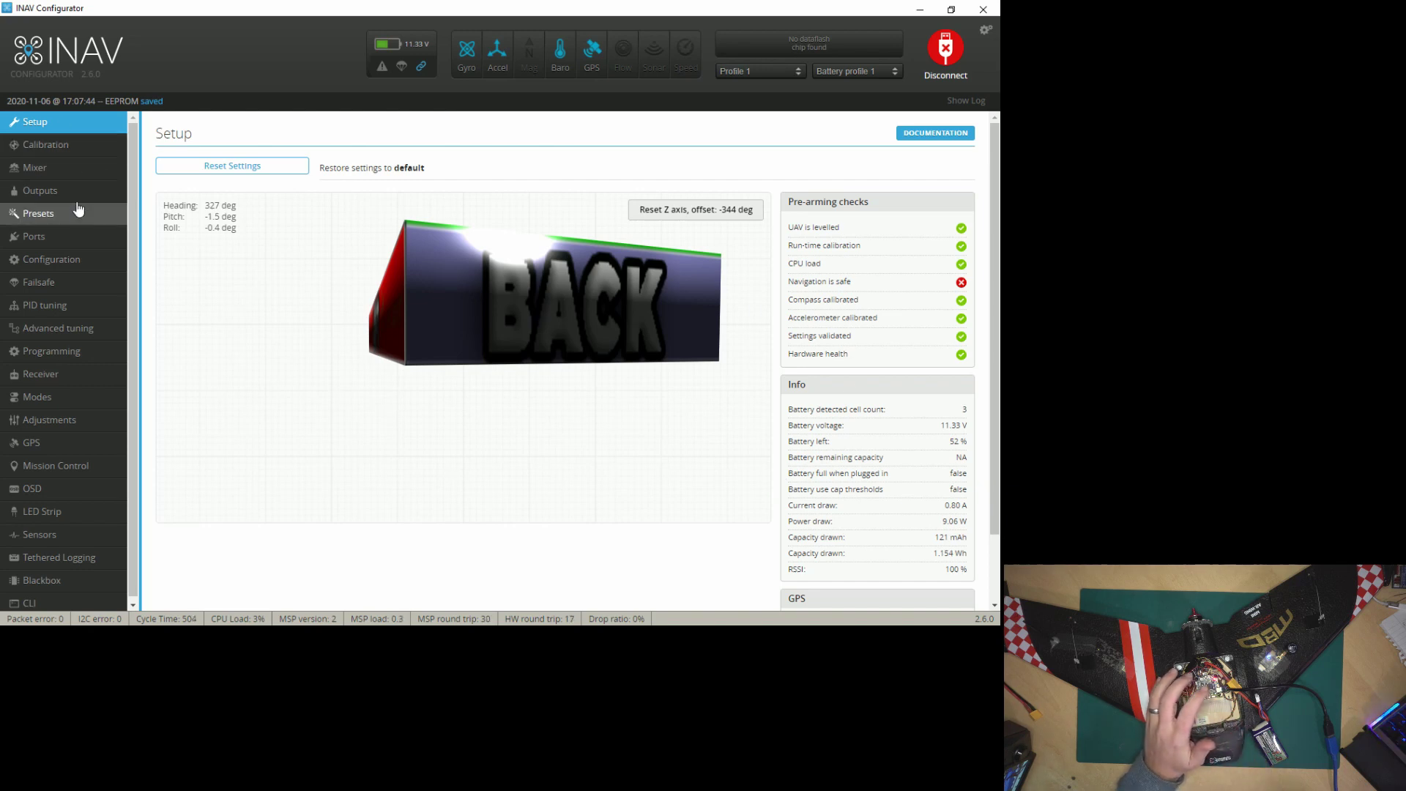
On the Configuration page, select the board alignment Yaw Degrees field, currently 0.0
click(73, 259)
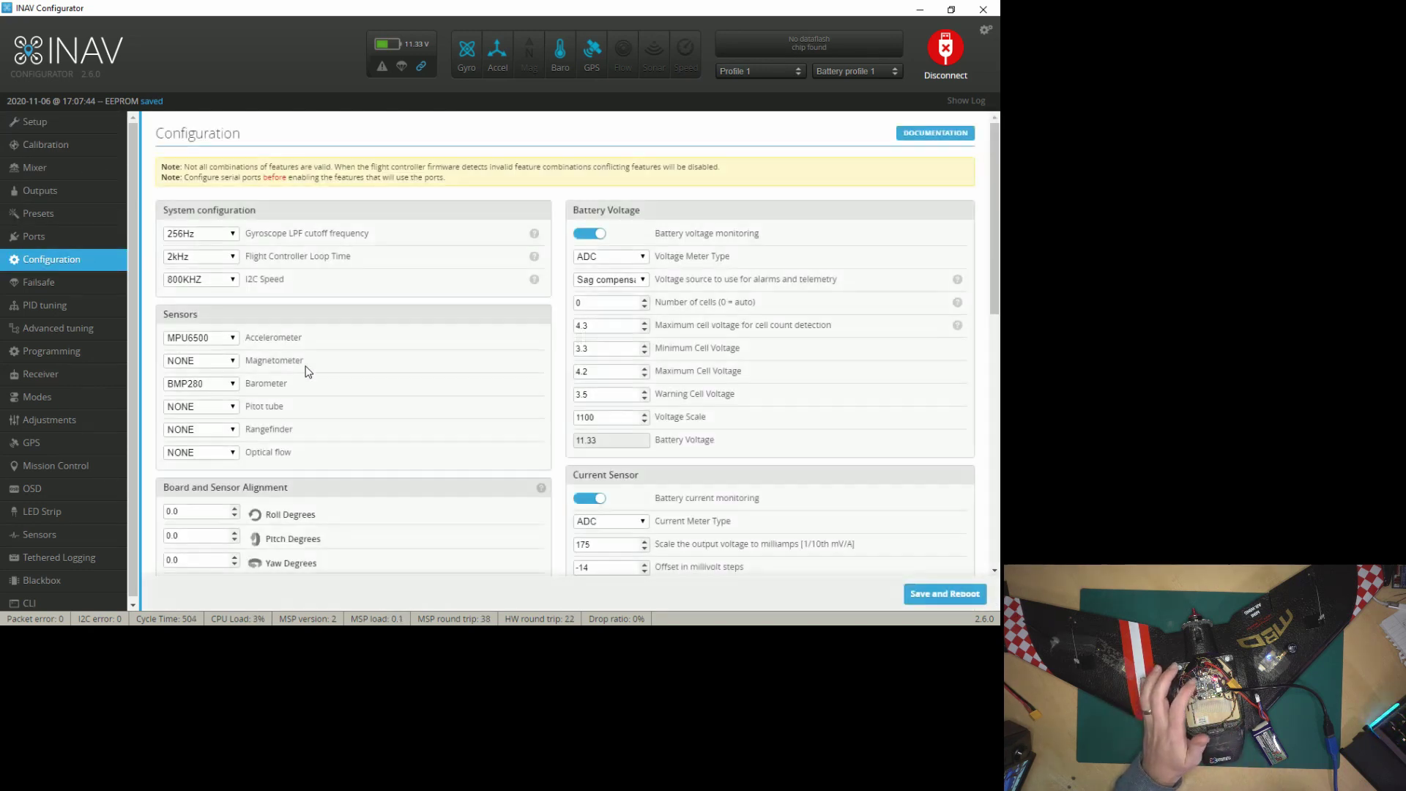
scroll(229, 322, down, 4)
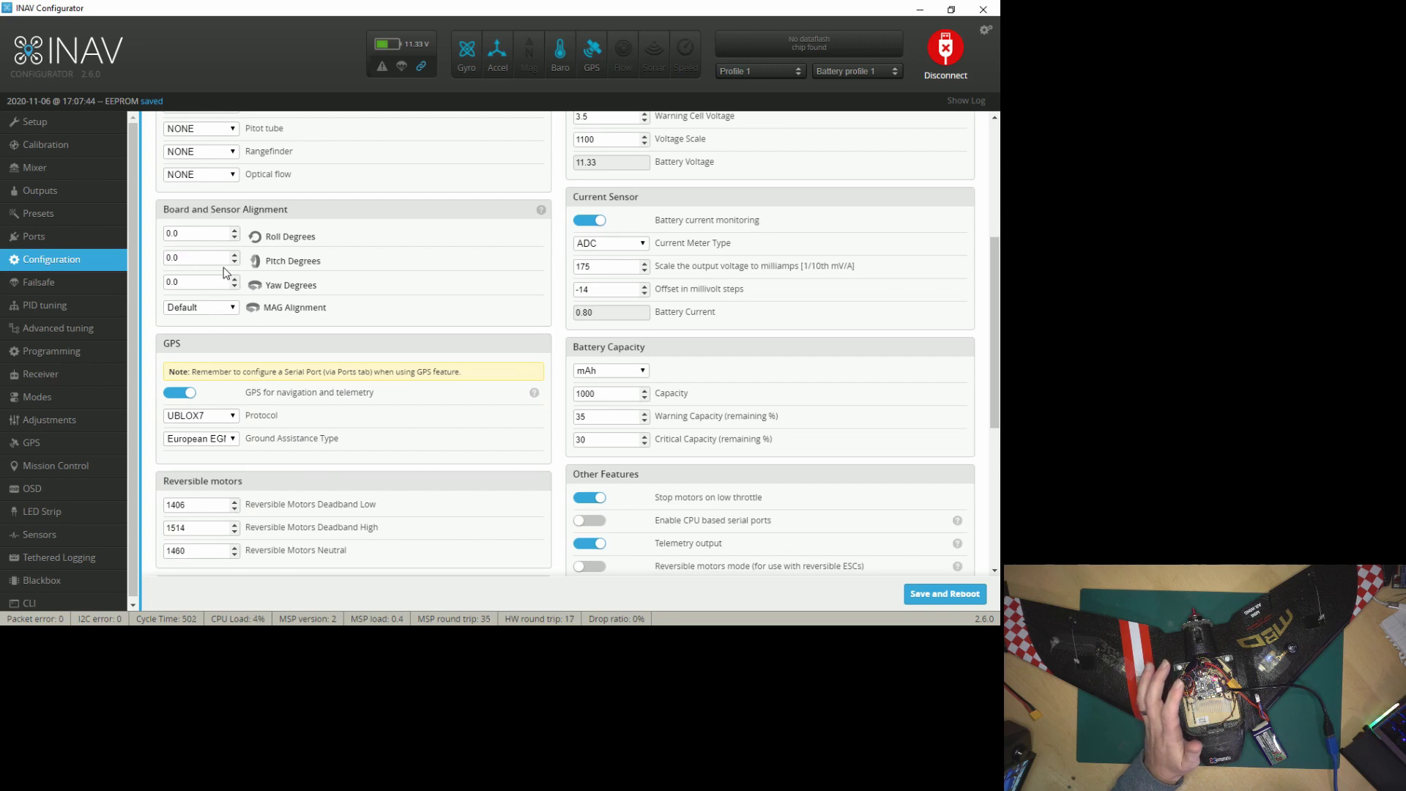
scroll(225, 273, up, 1)
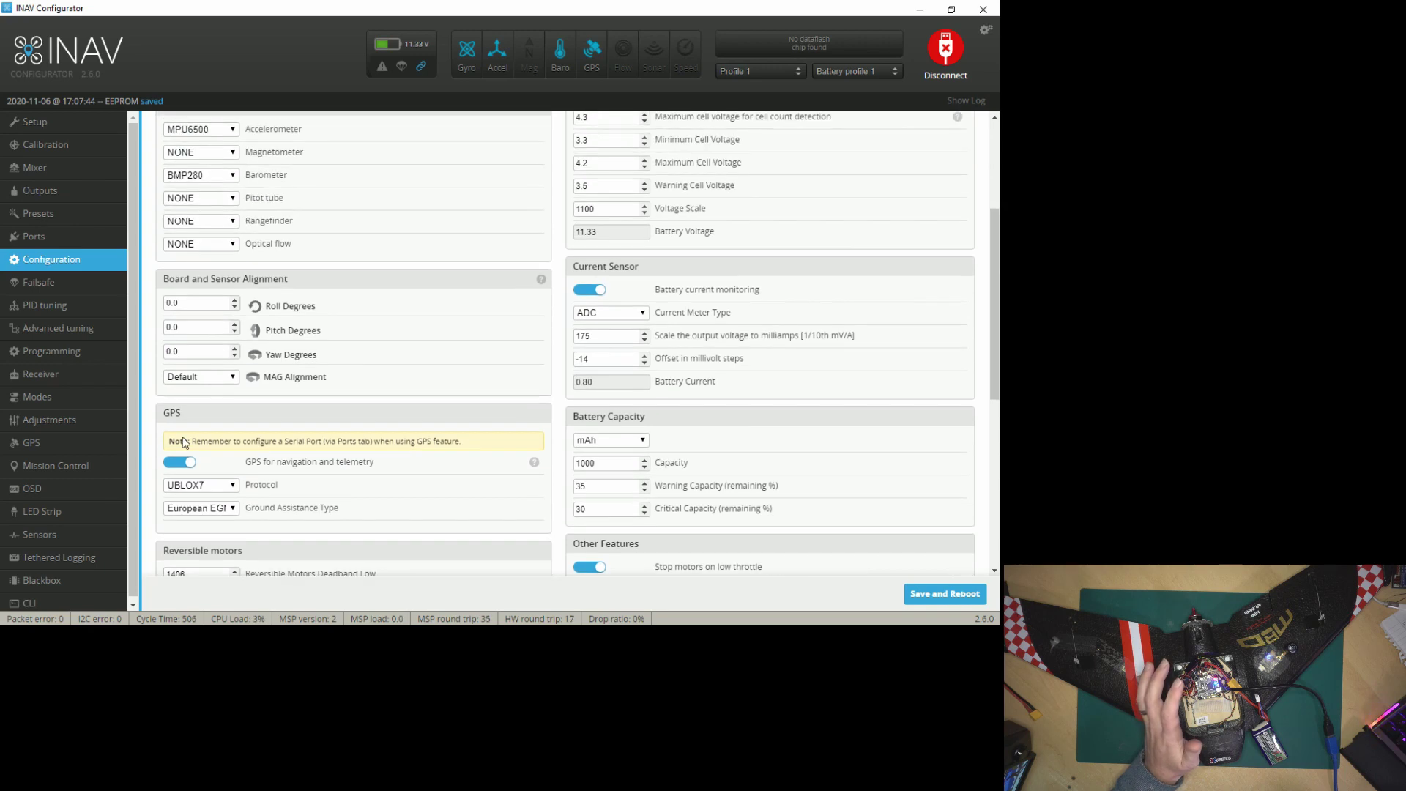
click(208, 354)
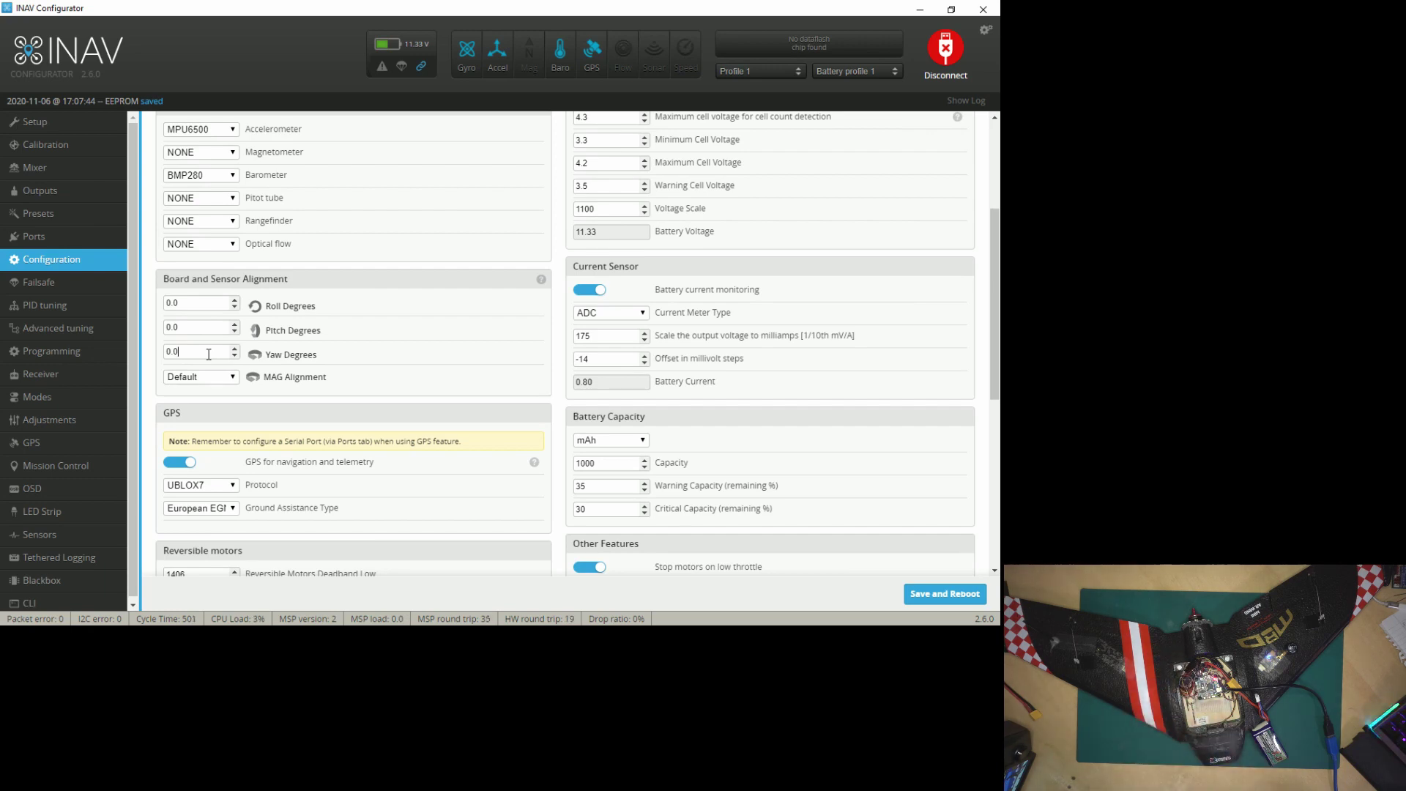